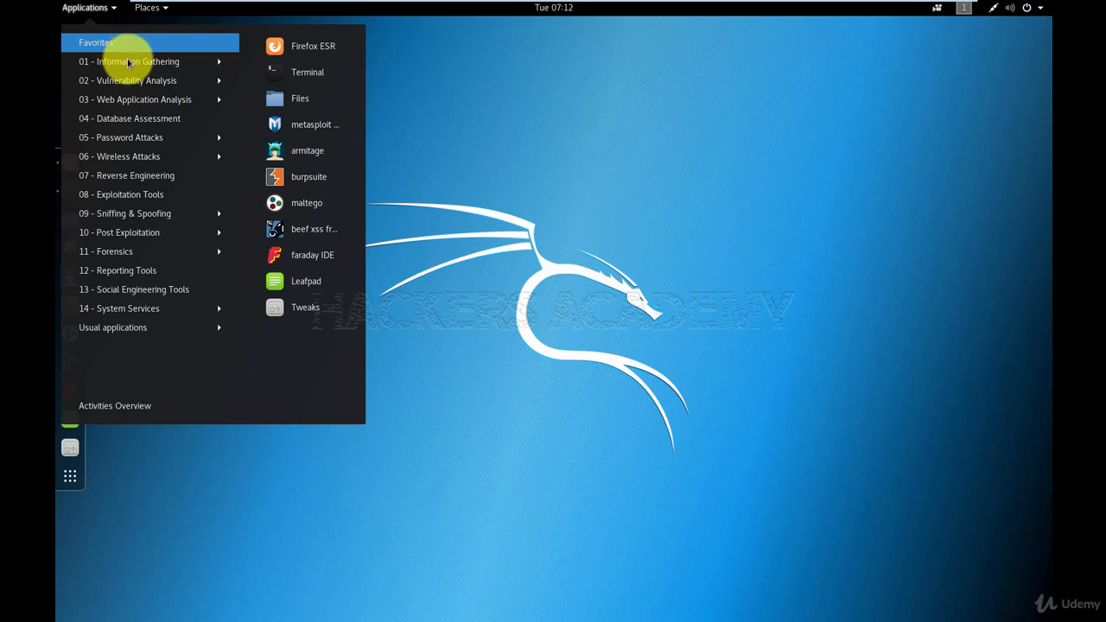
# Open a new terminal session and launch Zenmap from it with the zenmap command
pyautogui.moveTo(129, 64)
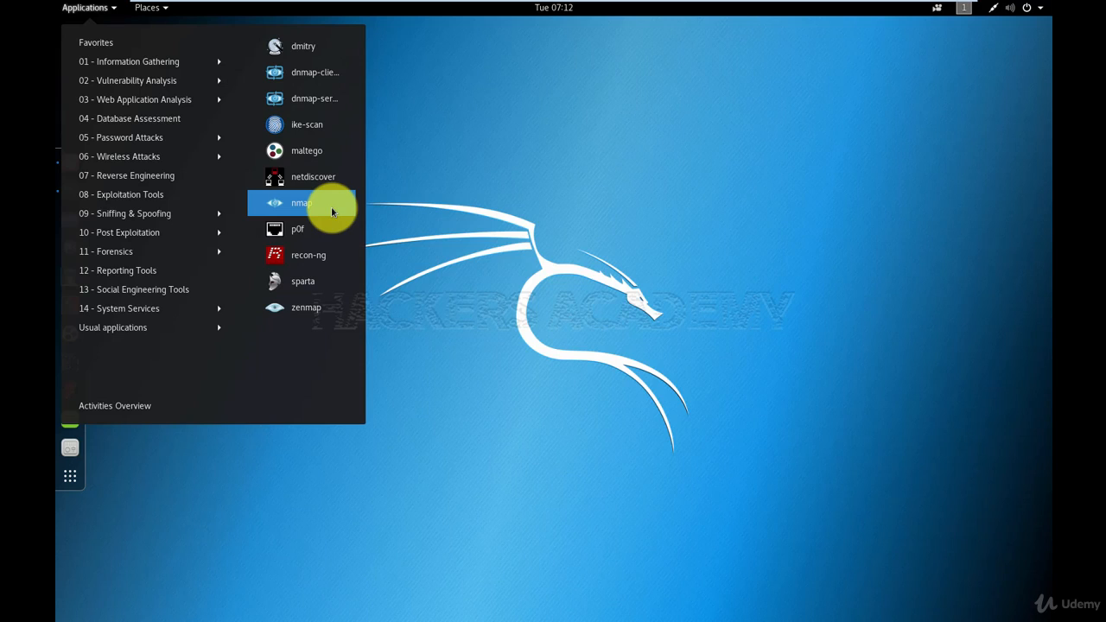
pyautogui.click(304, 309)
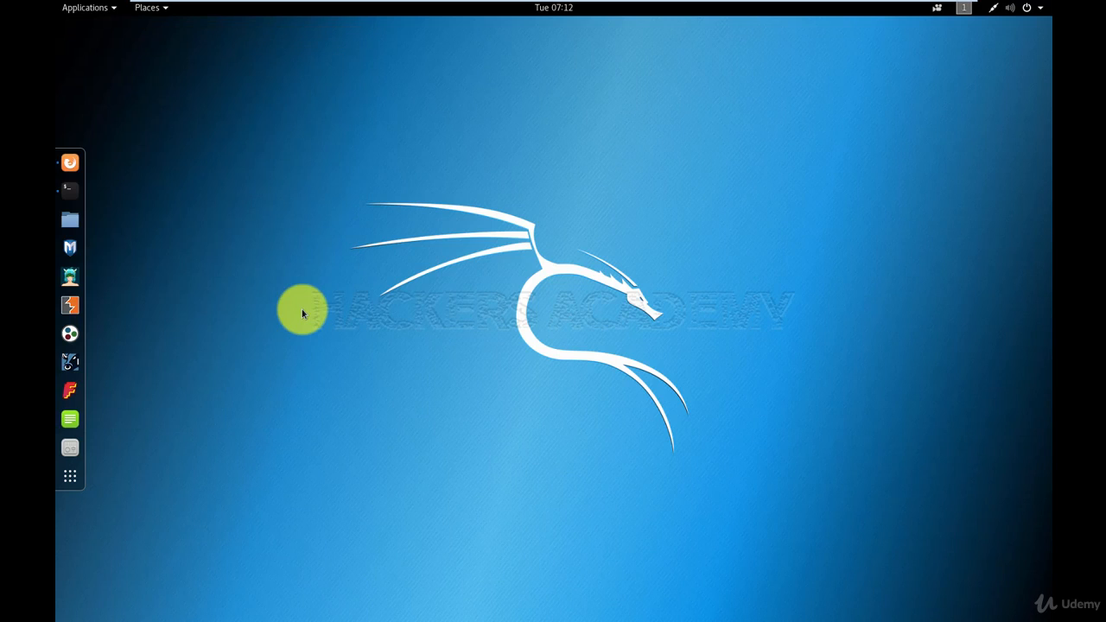
pyautogui.click(78, 198)
pyautogui.click(185, 91)
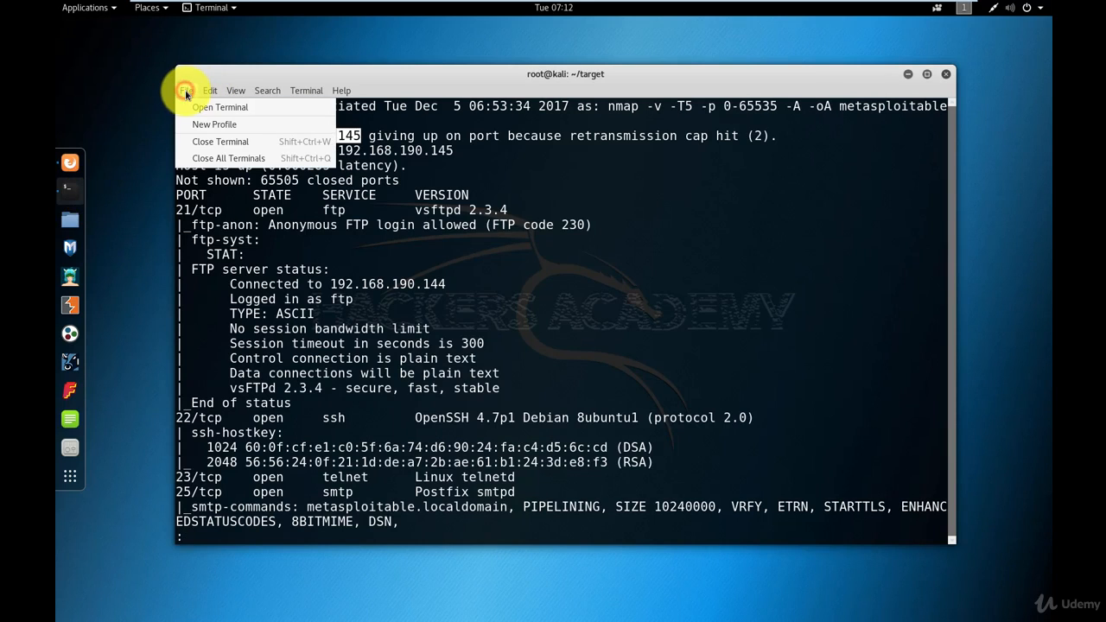
pyautogui.click(190, 107)
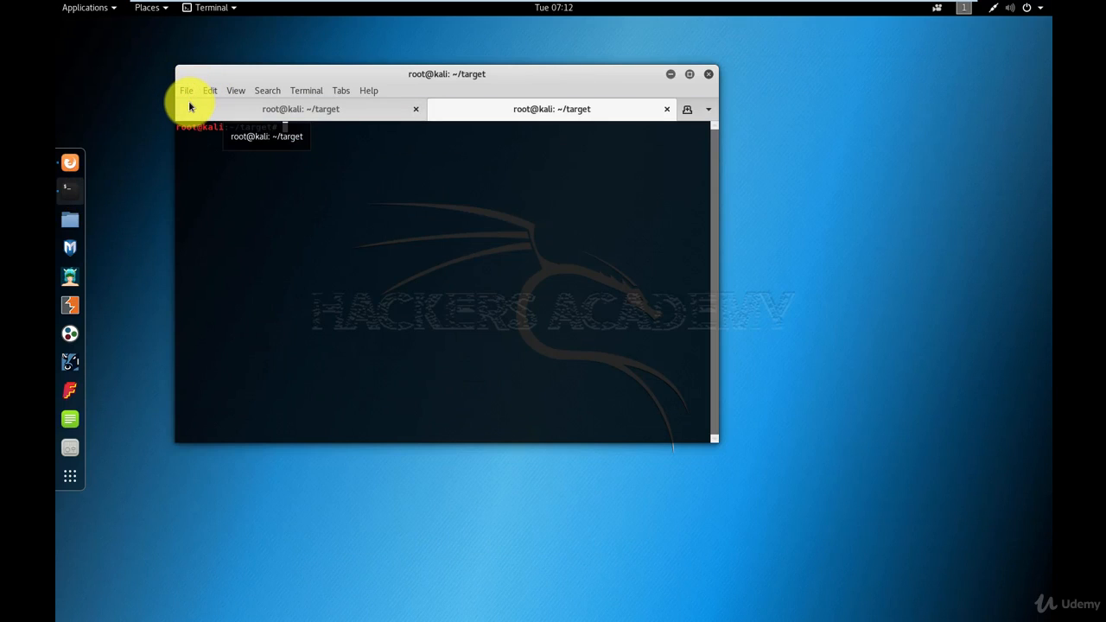
pyautogui.write('zenmap')
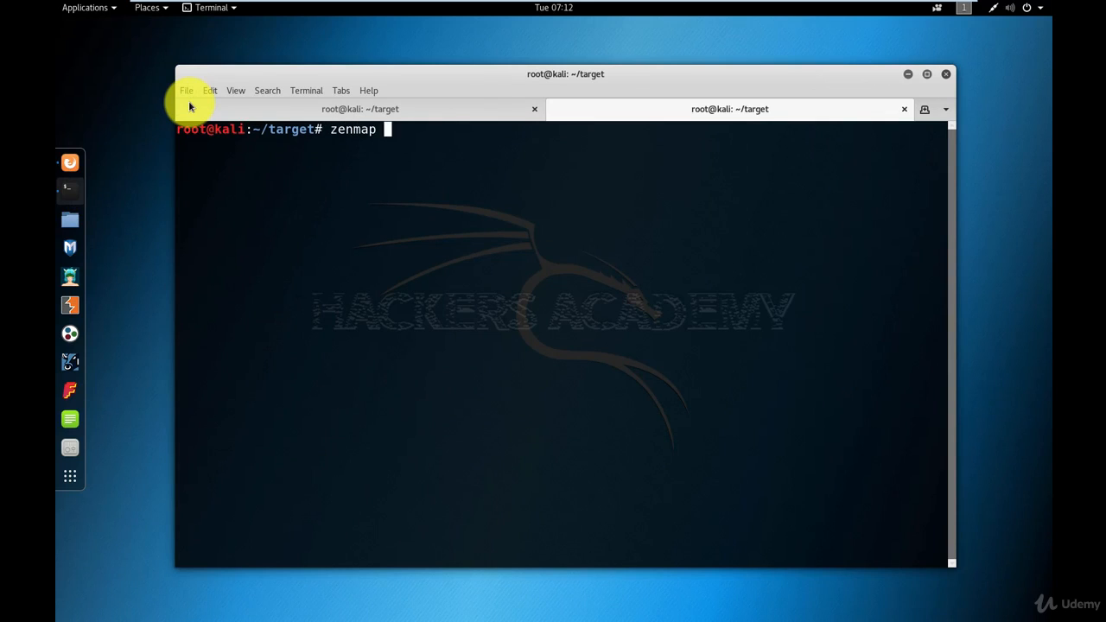
pyautogui.press('Return')
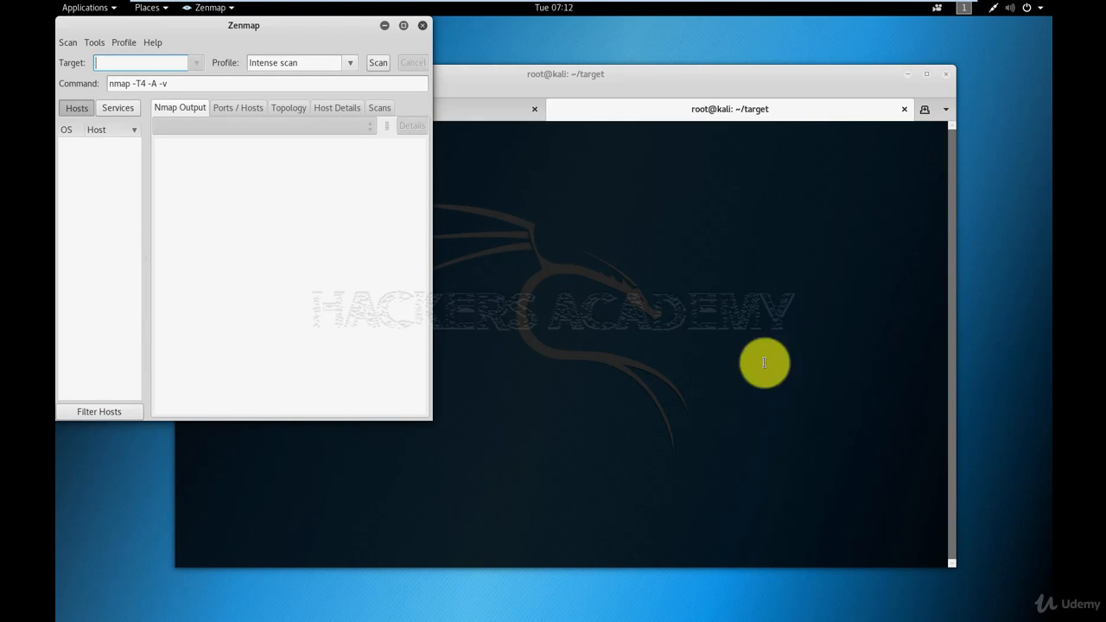
# Move and enlarge the Zenmap window, and set the scan target to 192.168.190.145
pyautogui.moveTo(269, 26); pyautogui.dragTo(438, 70)
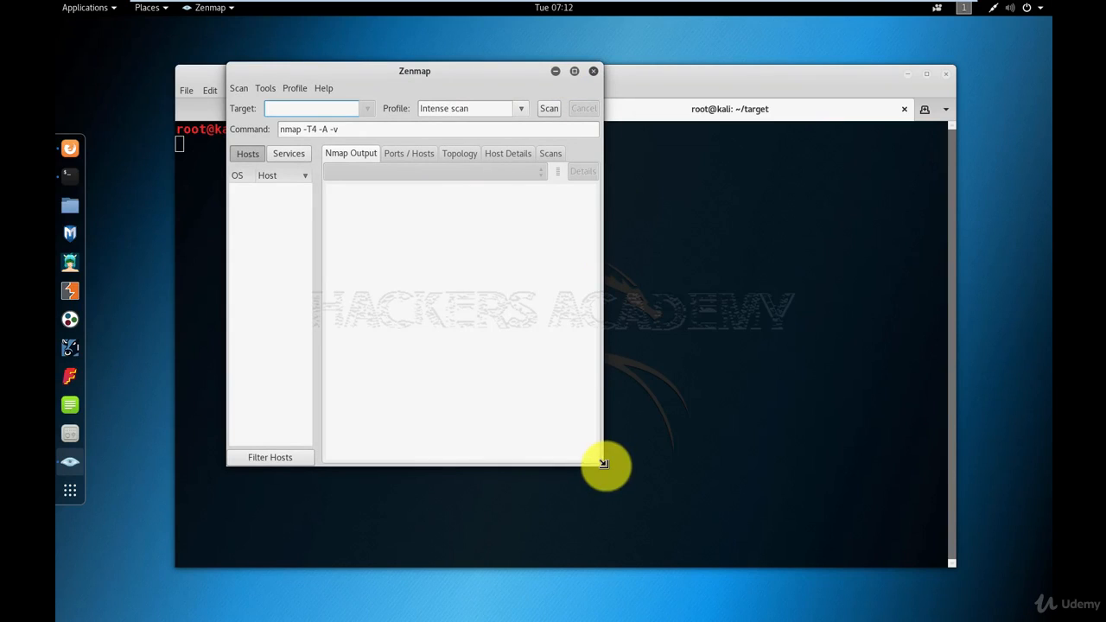
pyautogui.moveTo(605, 462); pyautogui.dragTo(948, 579)
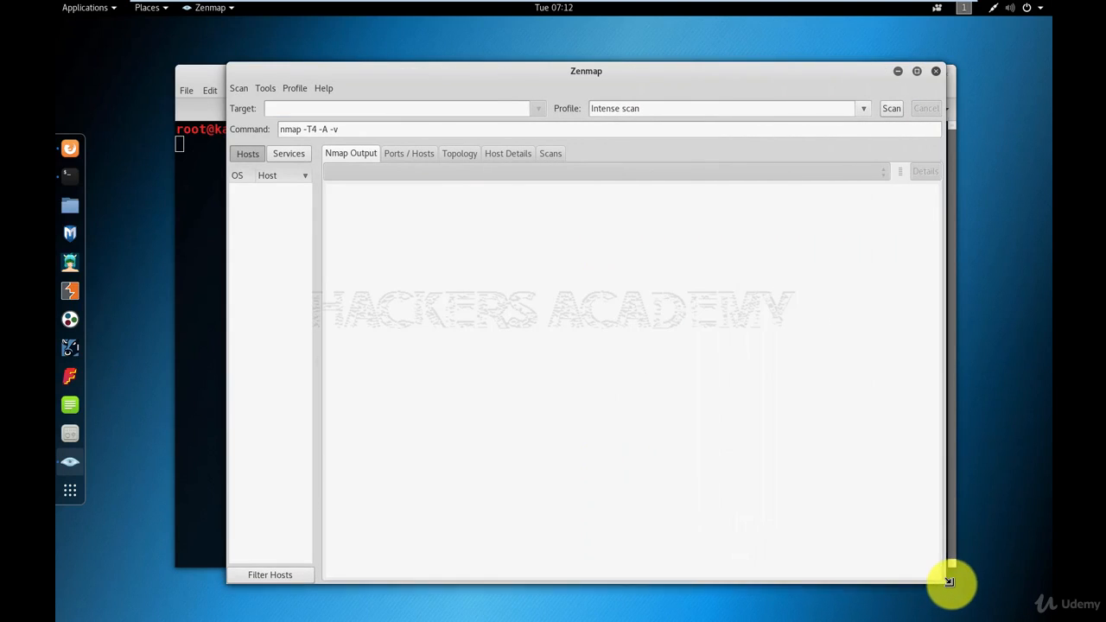
pyautogui.write('192.168.190.145')
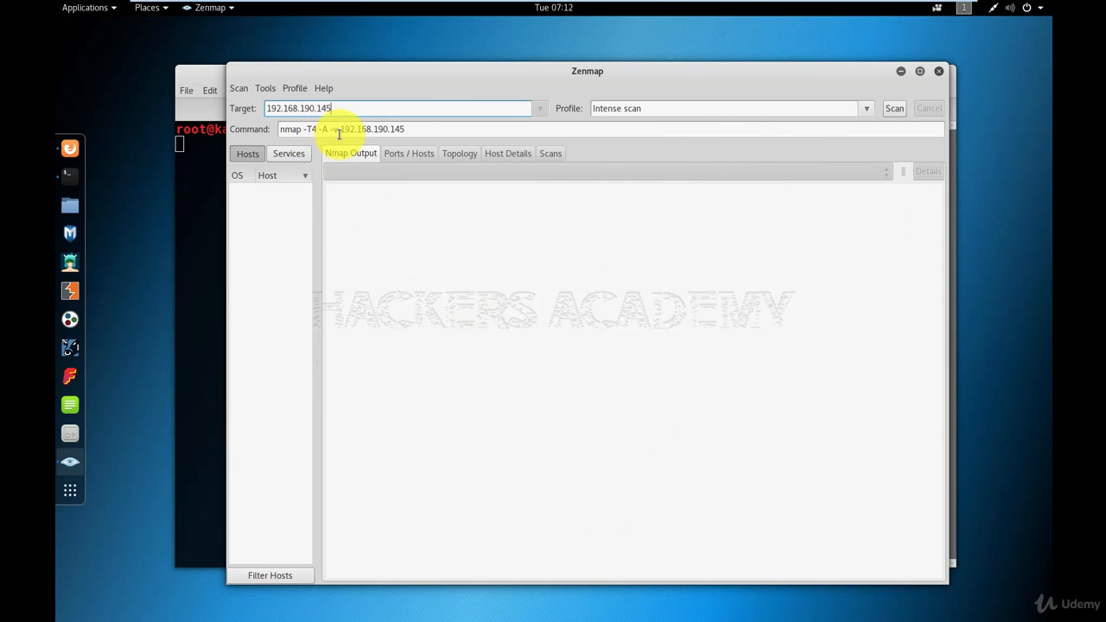
# Set the scan profile to "Intense scan, all TCP ports" and look through the other available profiles
pyautogui.click(868, 110)
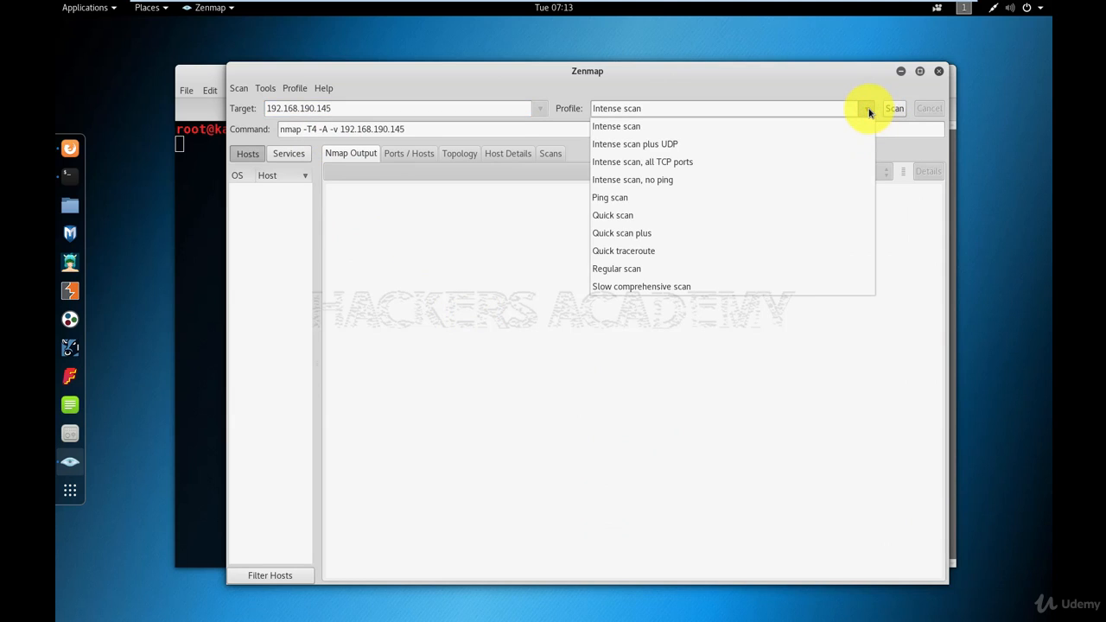
pyautogui.click(672, 164)
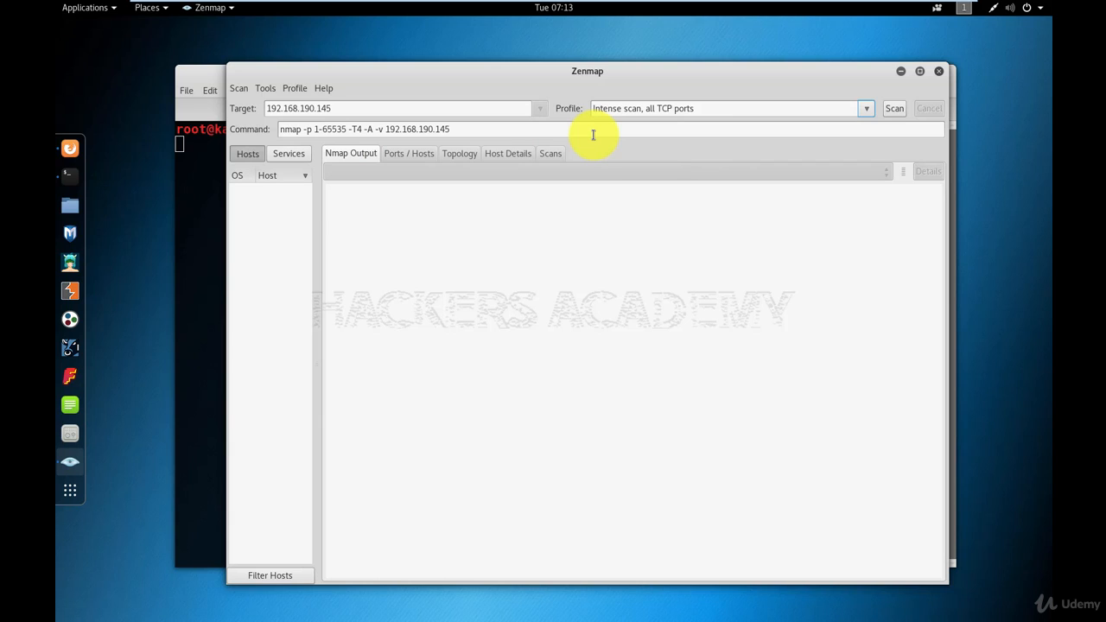
pyautogui.click(863, 110)
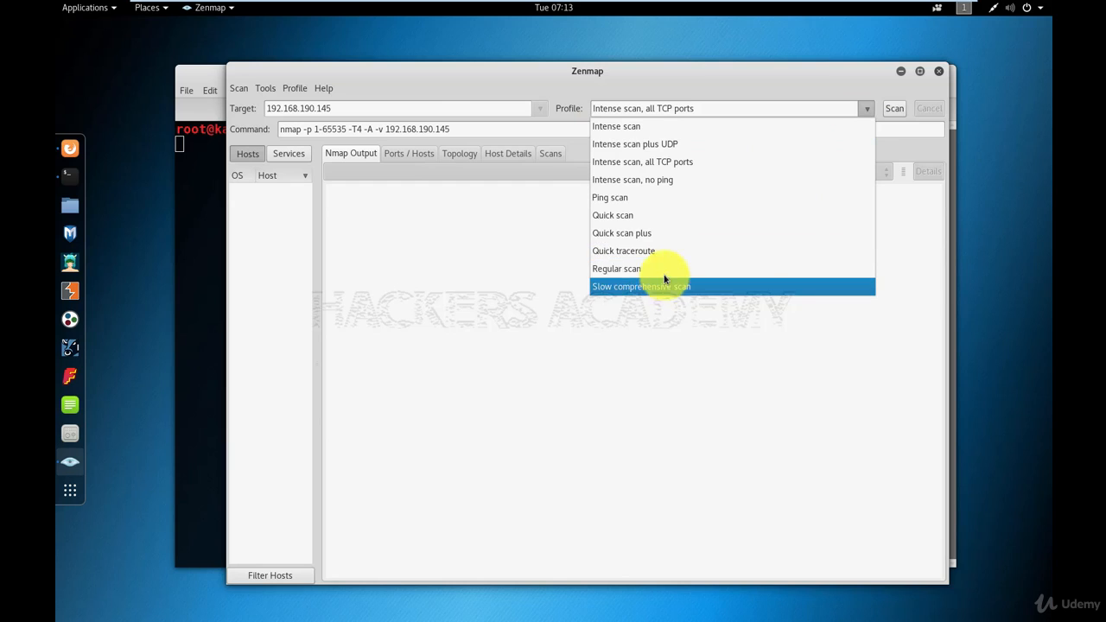
pyautogui.click(456, 292)
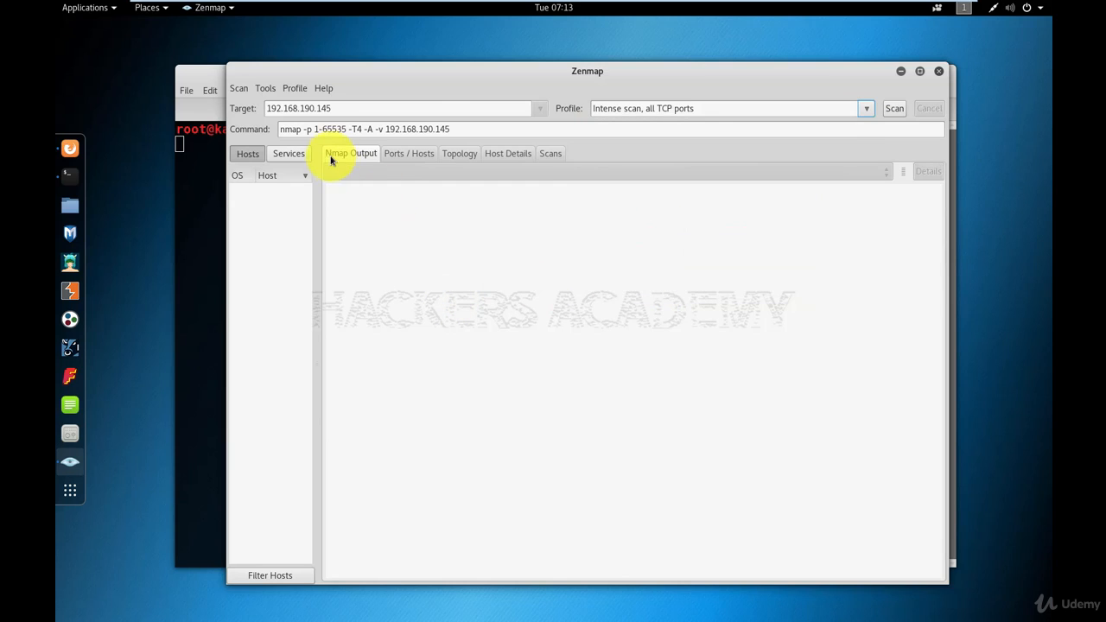
# Remove the -p 1-65535 option from the Nmap command and start the scan as nmap -T4 -A -v 192.168.190.145
pyautogui.moveTo(306, 129); pyautogui.dragTo(349, 130)
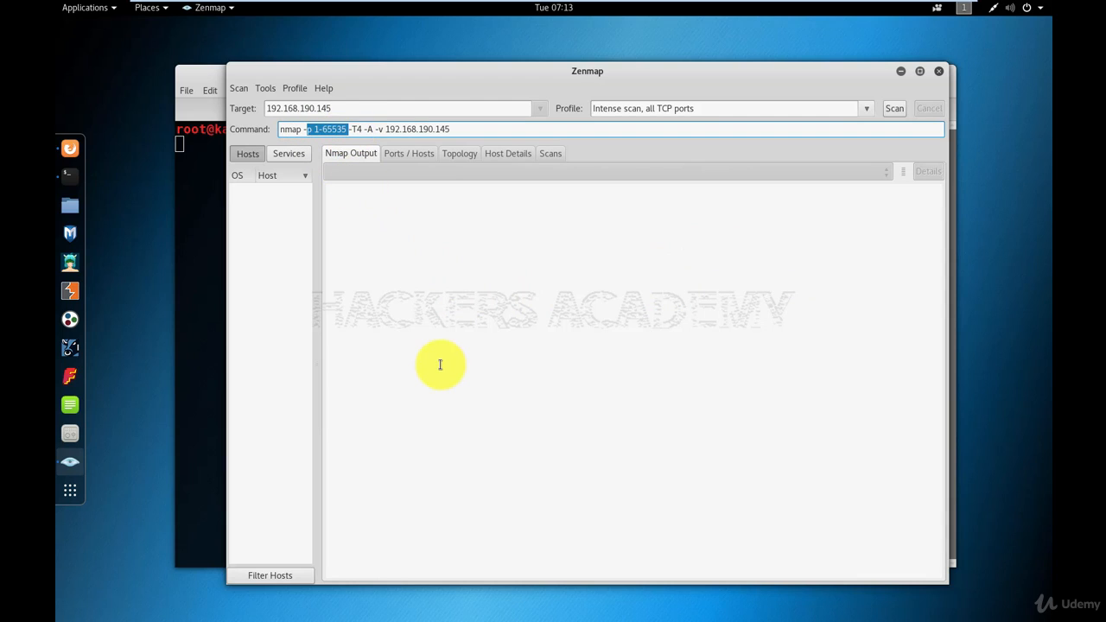
pyautogui.press('BackSpace')
pyautogui.press('BackSpace')
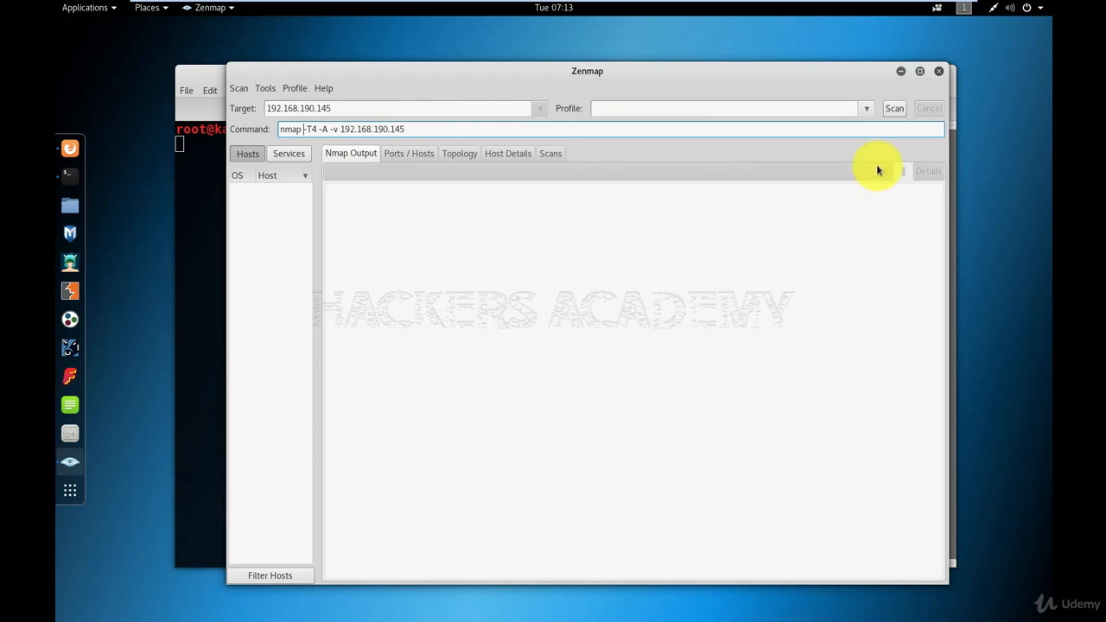
pyautogui.click(891, 110)
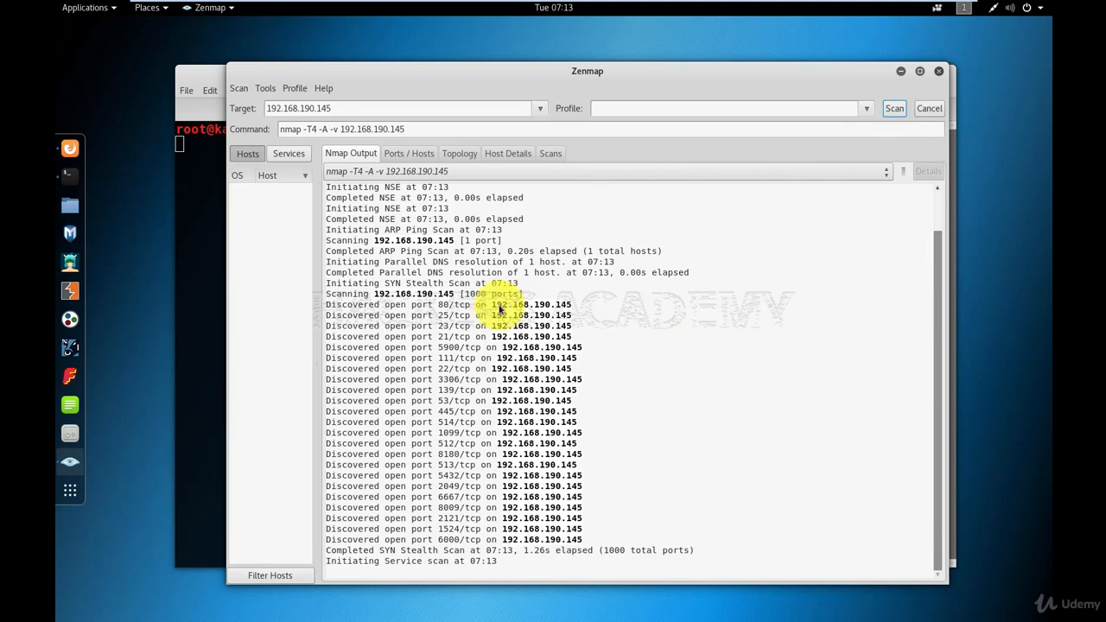
# Review the Nmap output from the host script results back up to the open services, and sort the scanned hosts by OS
pyautogui.moveTo(465, 295); pyautogui.dragTo(520, 296)
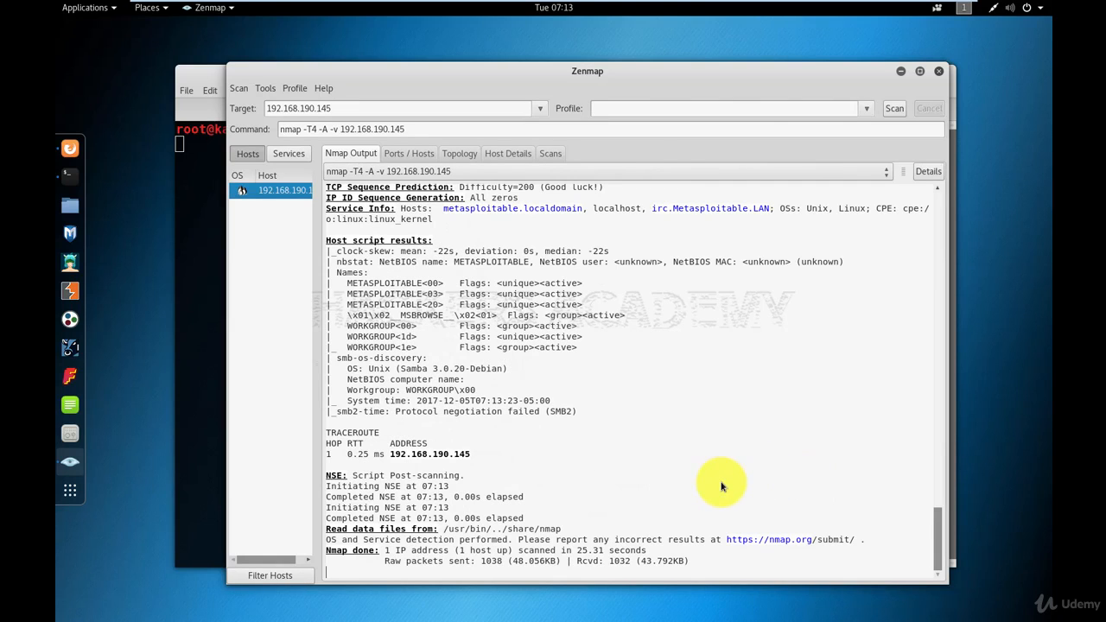
pyautogui.scroll(5, 719, 484)
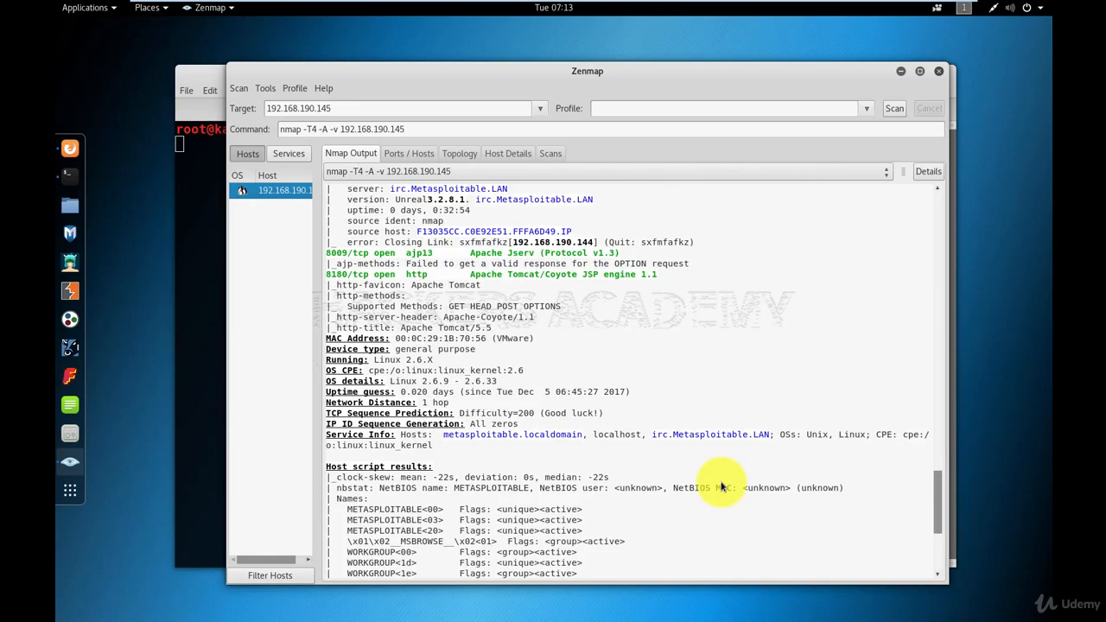
pyautogui.scroll(7, 722, 487)
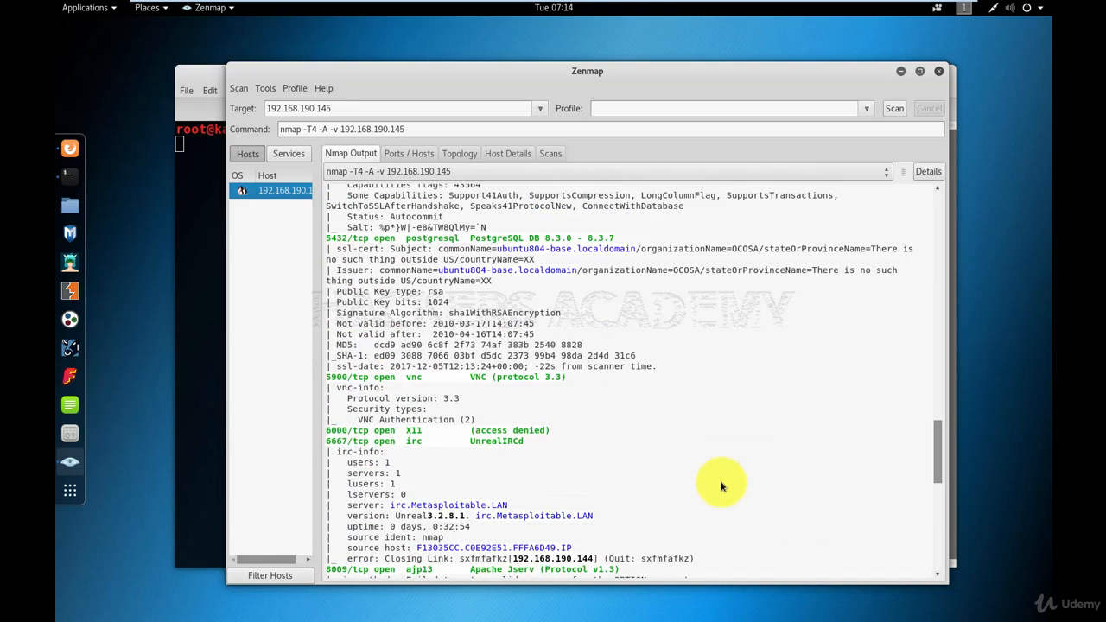
pyautogui.scroll(5, 722, 486)
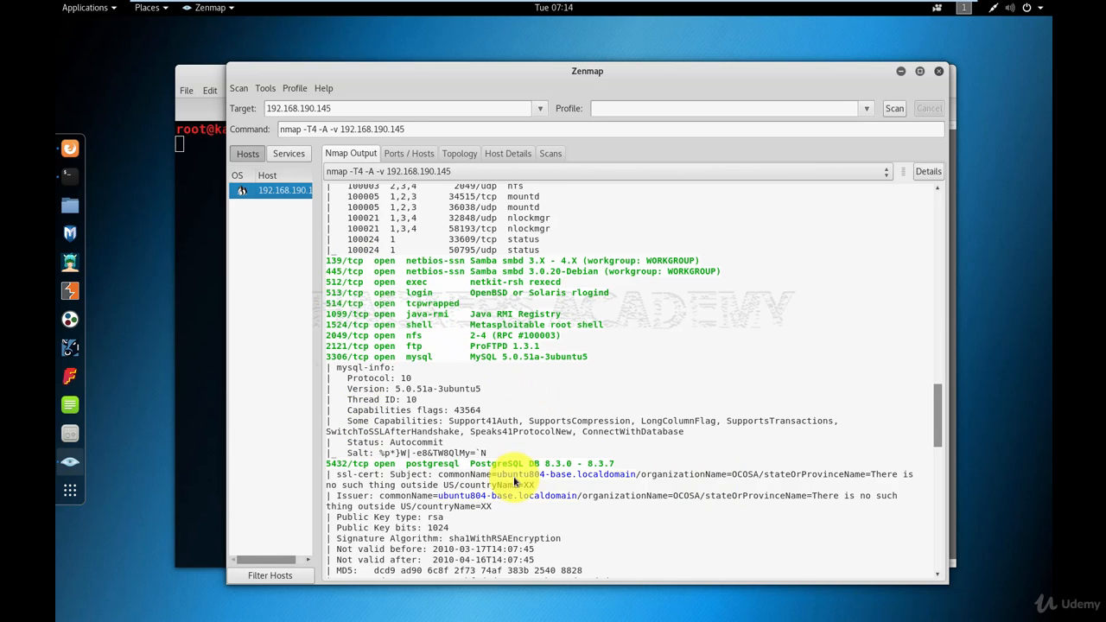
pyautogui.click(262, 180)
pyautogui.click(245, 178)
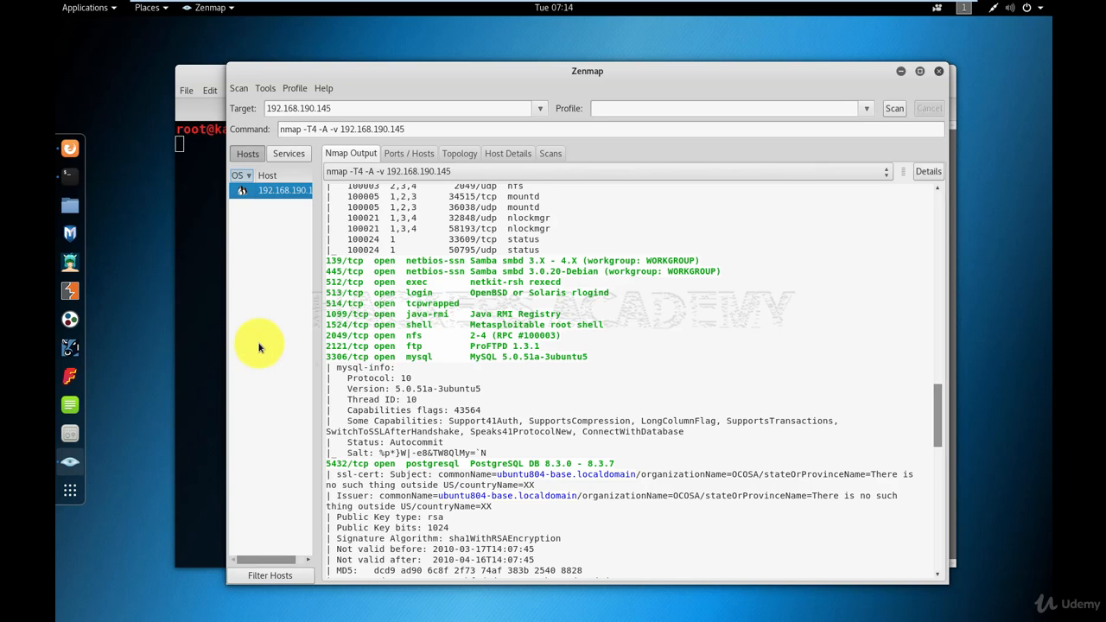
# Examine the list of the host's ports and services, going through the entries for ports 21, 22 and 23
pyautogui.click(395, 156)
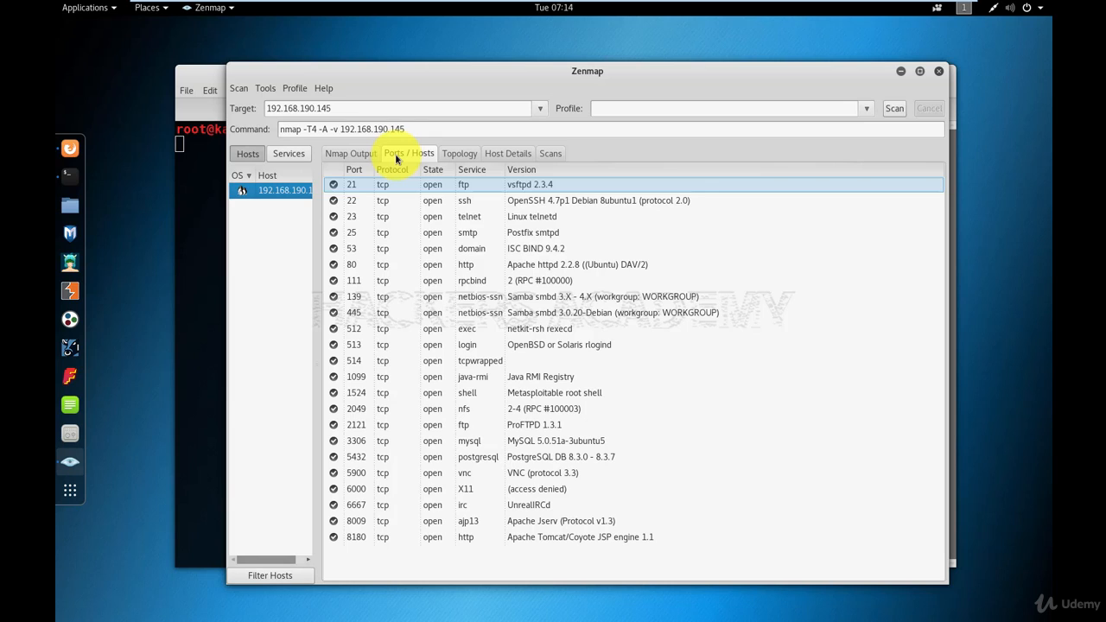
pyautogui.click(333, 186)
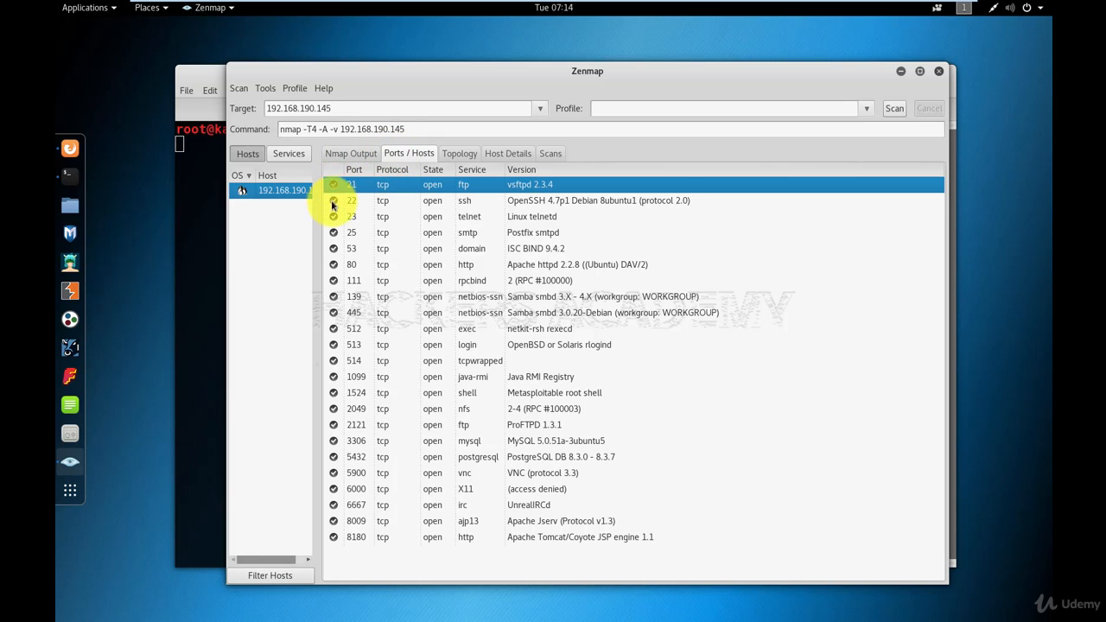
pyautogui.click(332, 202)
pyautogui.click(330, 216)
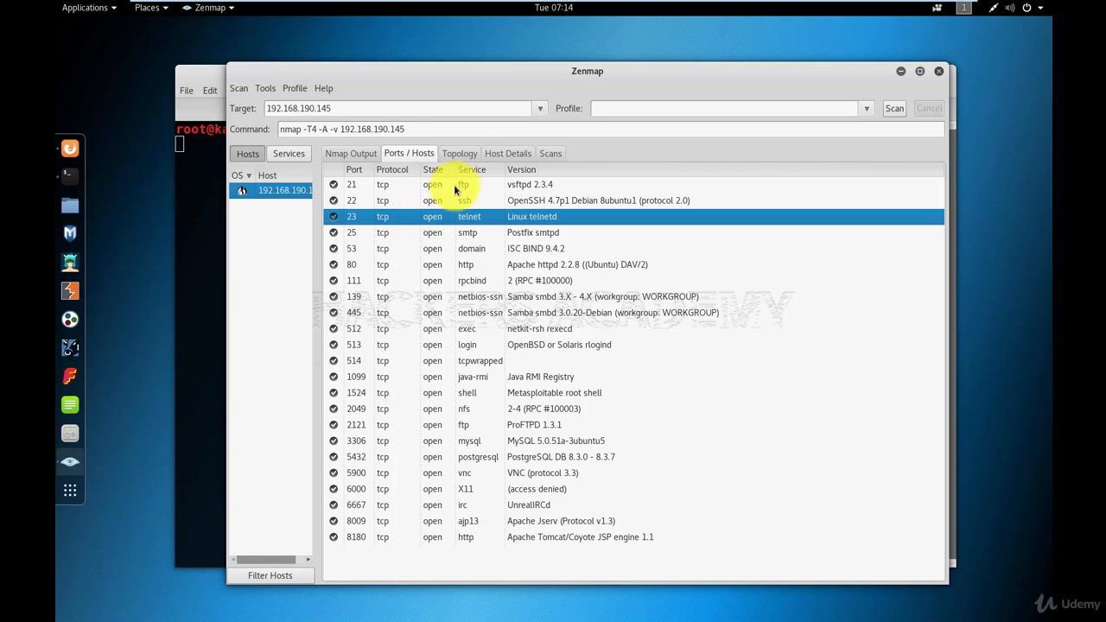
# View the network topology graph and the host details of 192.168.190.145, including the Ports used section
pyautogui.click(458, 153)
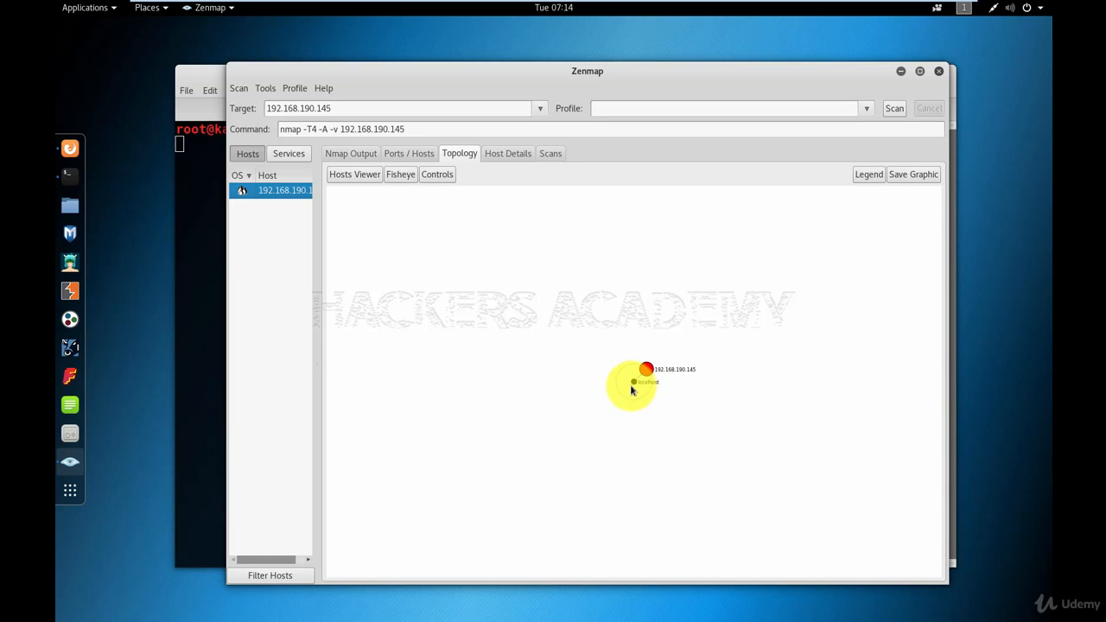
pyautogui.click(509, 156)
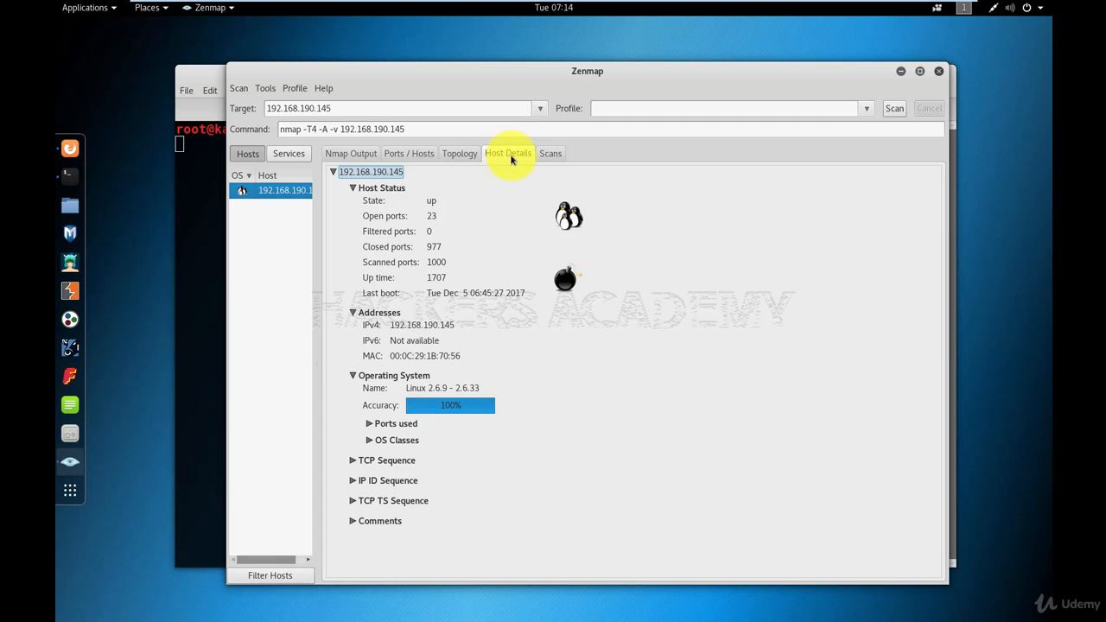
pyautogui.doubleClick(368, 424)
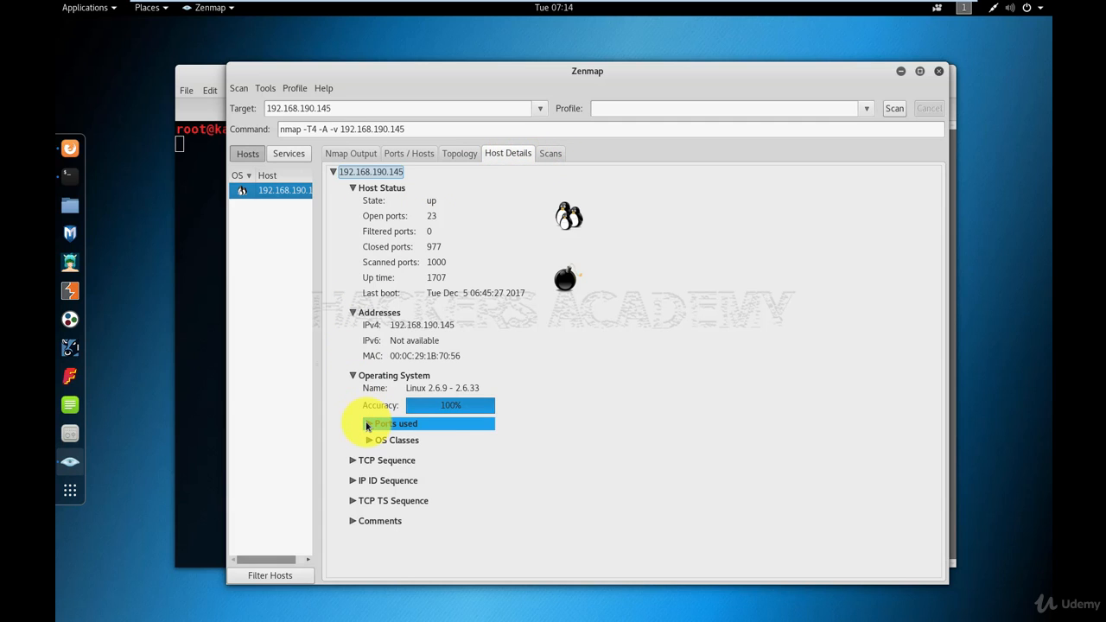
pyautogui.doubleClick(368, 423)
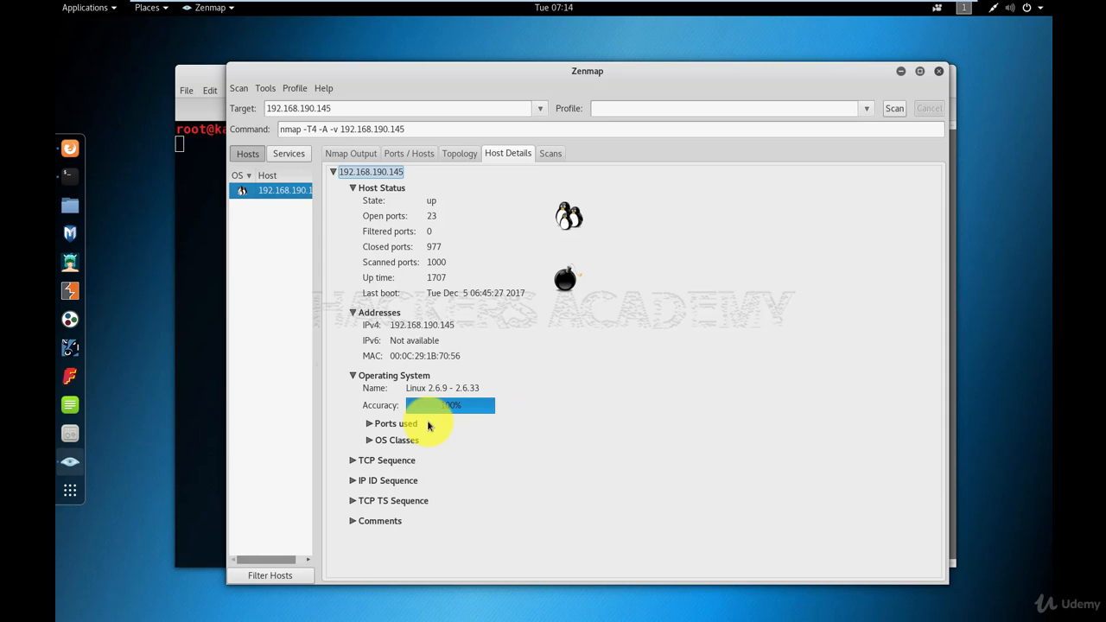
# Check the list of performed scans and return to the Nmap output
pyautogui.click(551, 154)
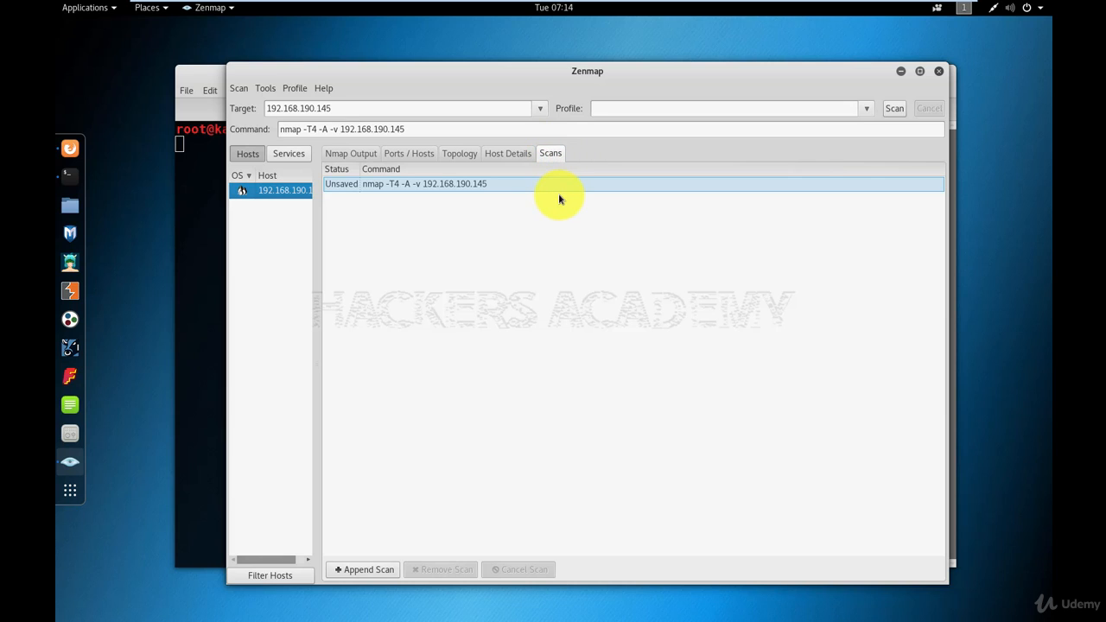
pyautogui.click(364, 156)
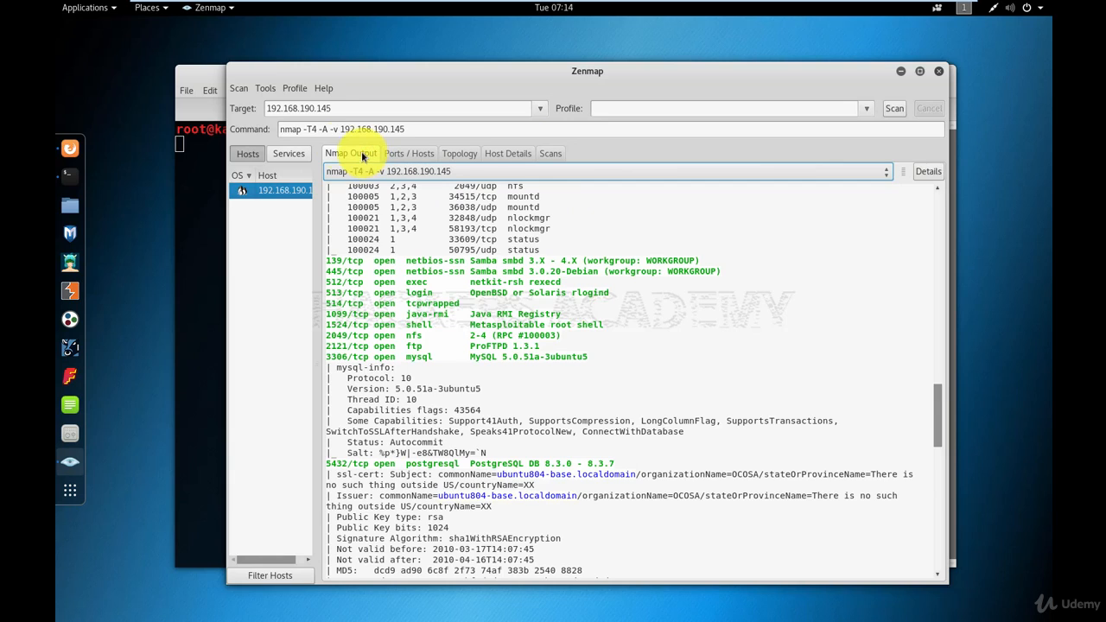
# Open the list of commands for opening, saving and printing scans
pyautogui.click(240, 89)
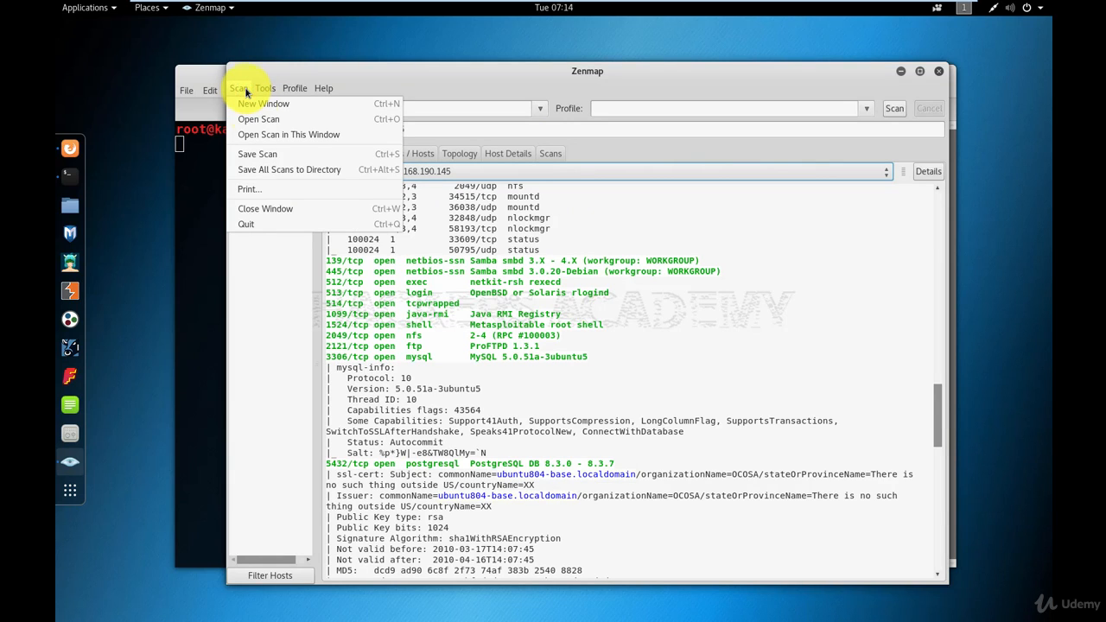